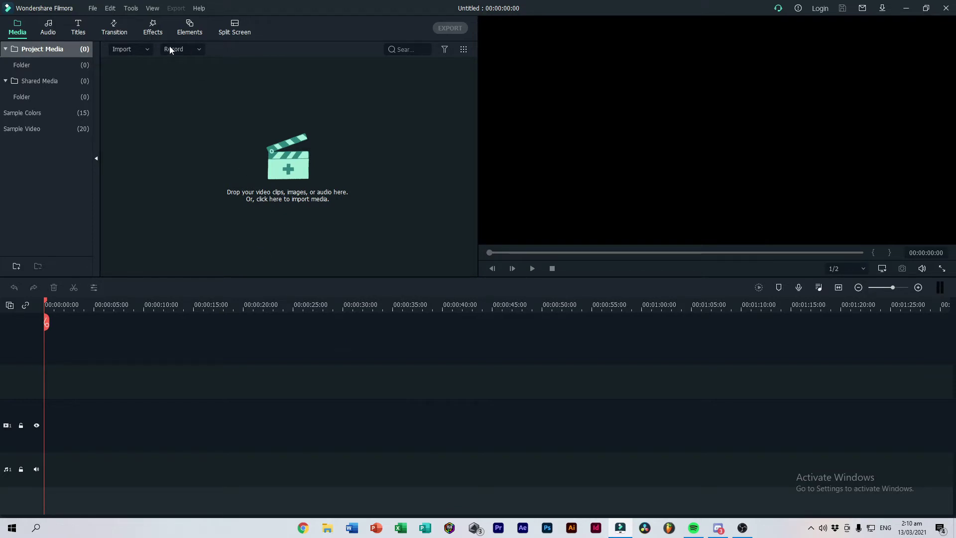
# Set up a full-screen 1920×1080 PC screen capture and review its 25 fps, Better quality settings.
pyautogui.click(198, 49)
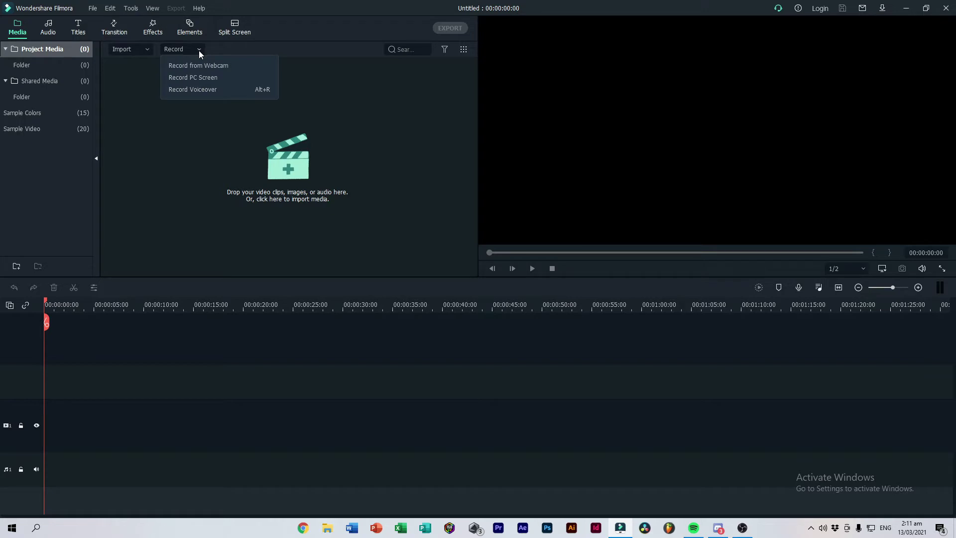
pyautogui.click(211, 93)
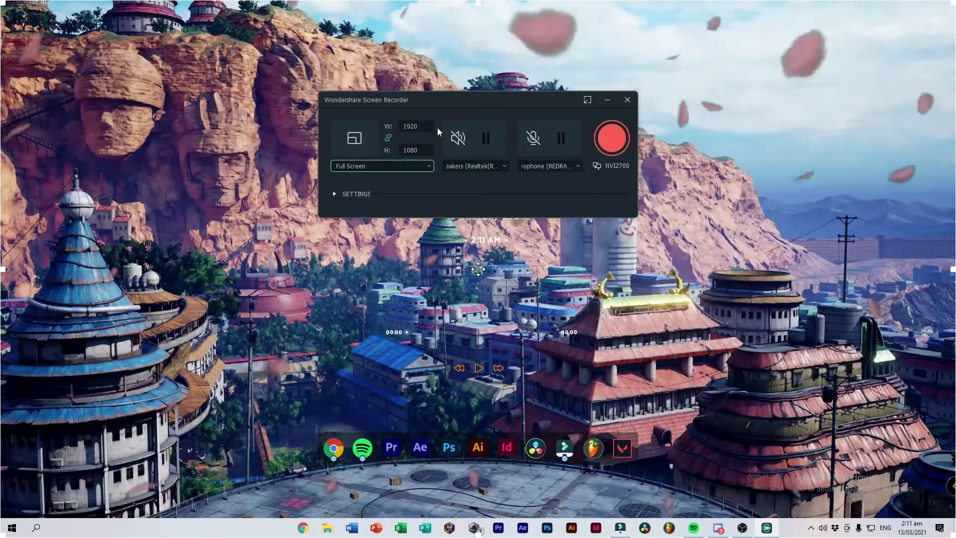
pyautogui.moveTo(482, 101); pyautogui.dragTo(454, 105)
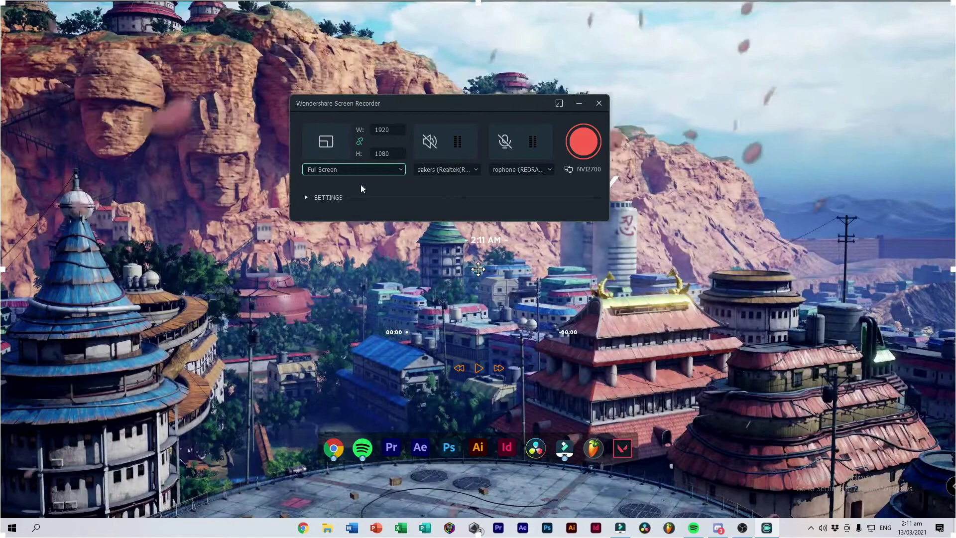
pyautogui.click(308, 196)
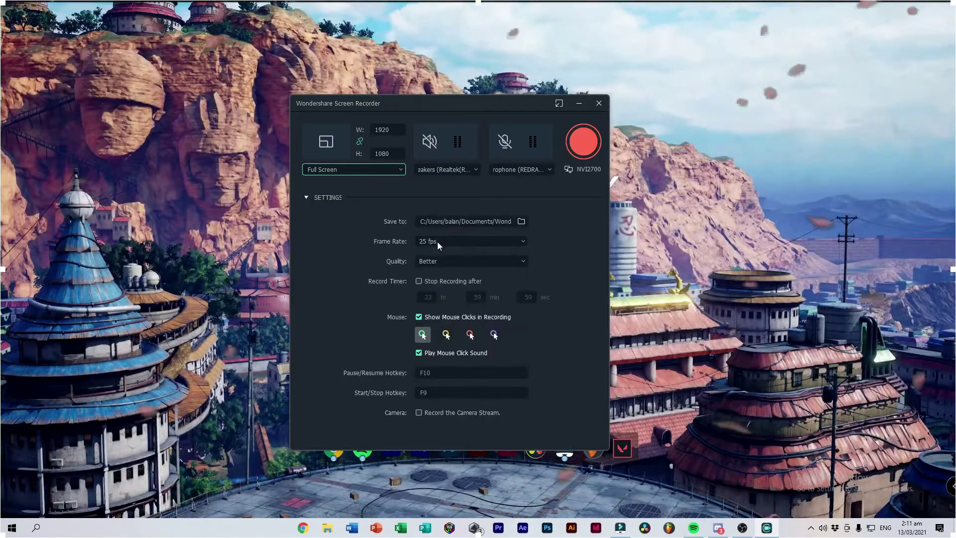
# Start recording, search Google for 'stopwatch' and open online-stopwatch.com's full-screen page.
pyautogui.click(575, 138)
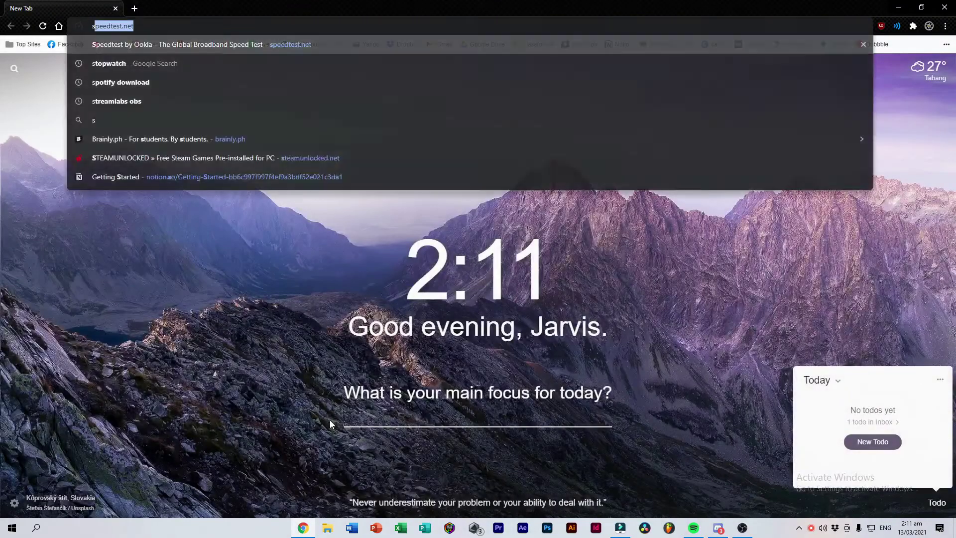
pyautogui.press('Return')
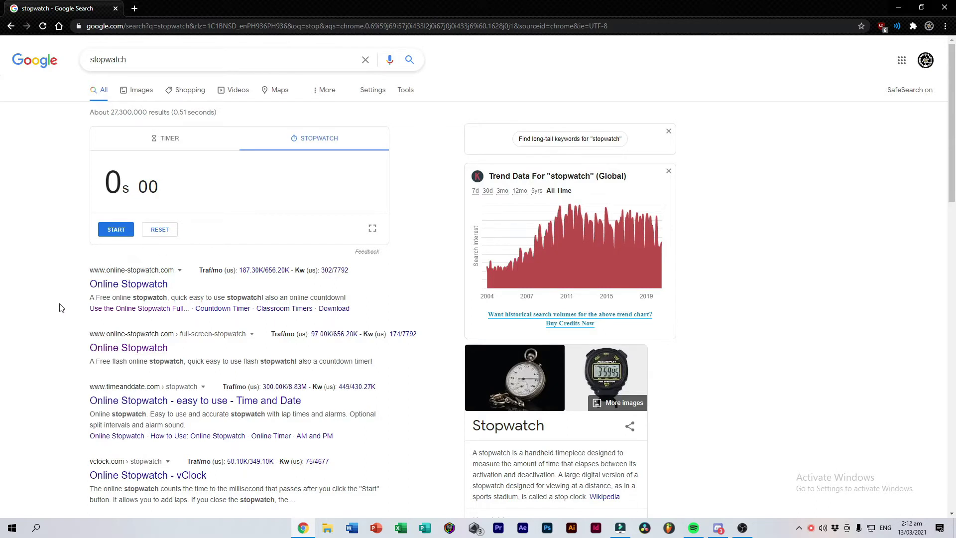
pyautogui.click(129, 347)
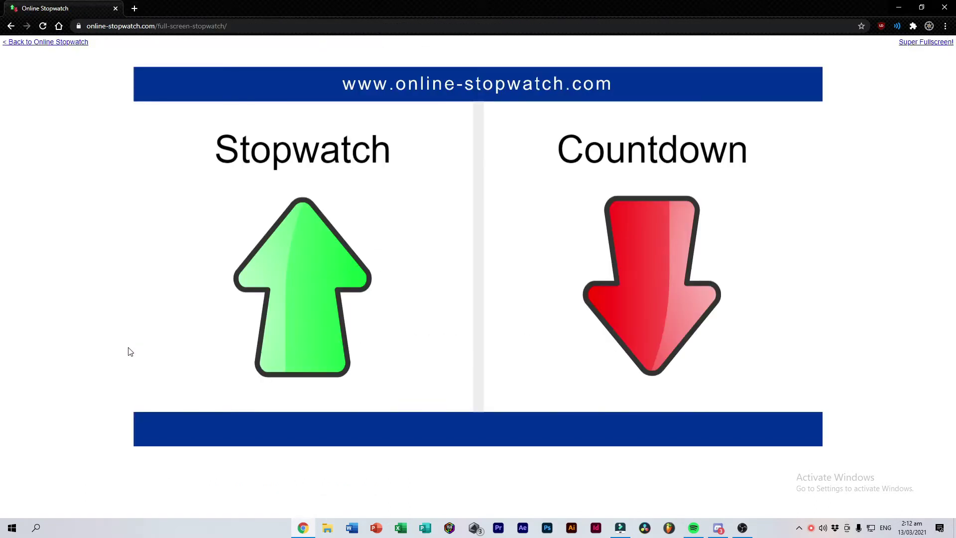
# Run the Online Stopwatch to about 20 seconds, pause it, and return to the mode choice.
pyautogui.click(284, 294)
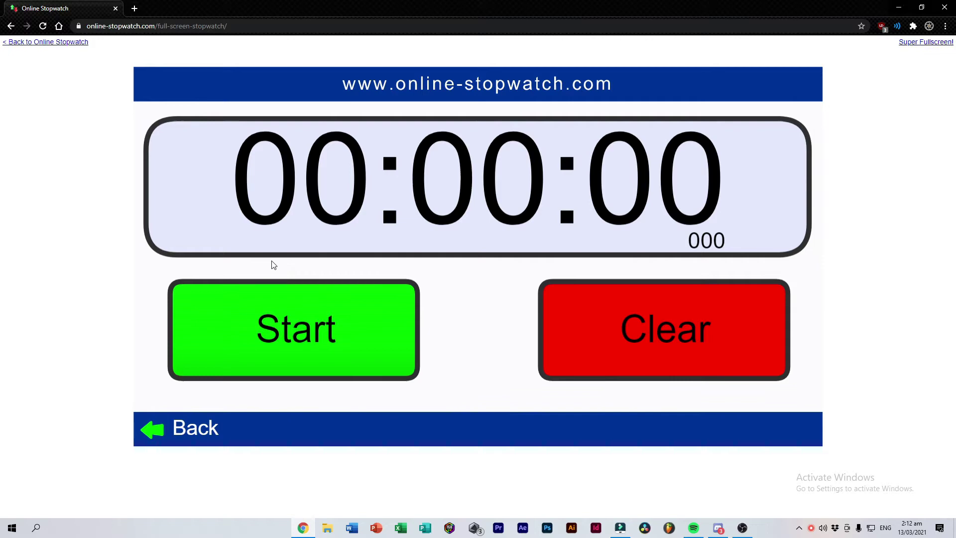
pyautogui.click(267, 294)
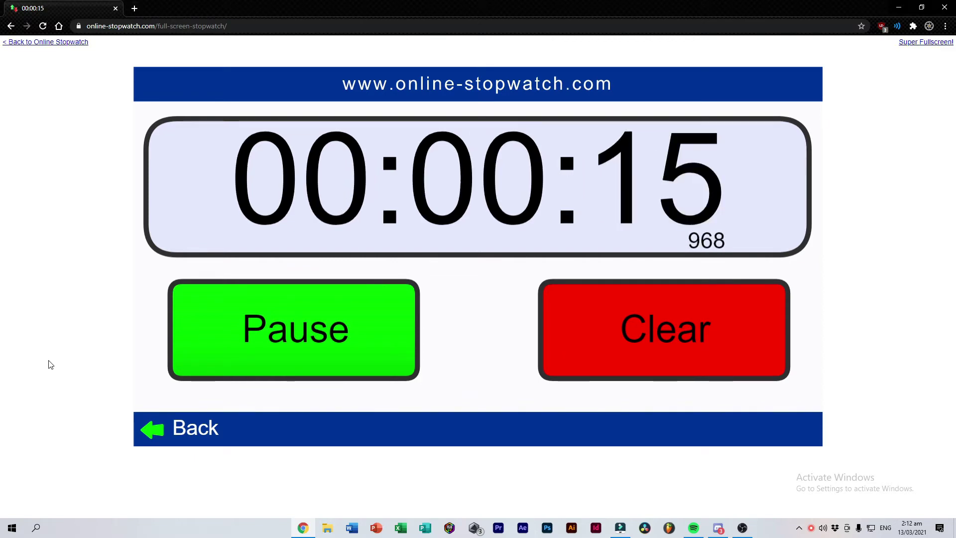
pyautogui.click(246, 330)
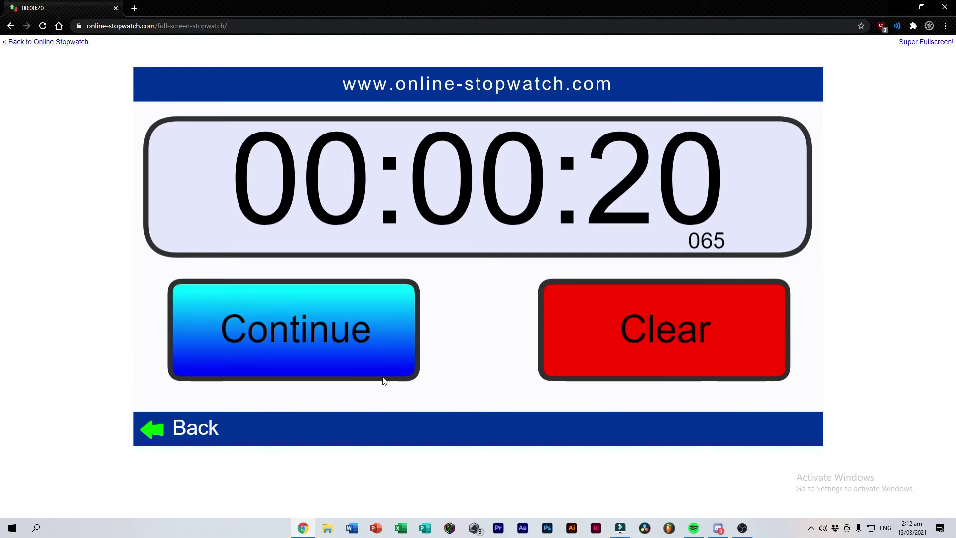
pyautogui.click(159, 429)
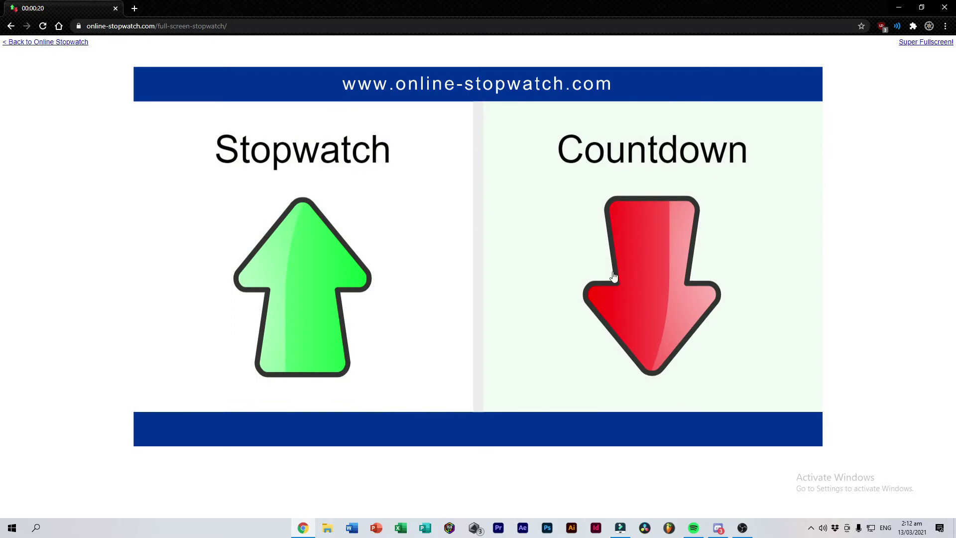
# Set a 50-second countdown, run it down to 44 seconds, pause, and return to the mode choice.
pyautogui.click(614, 276)
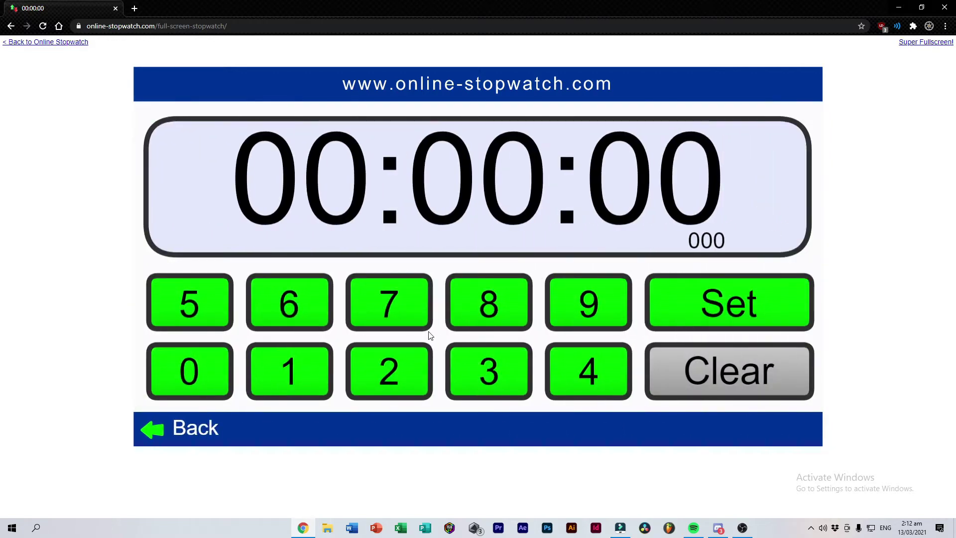
pyautogui.click(190, 303)
pyautogui.click(190, 371)
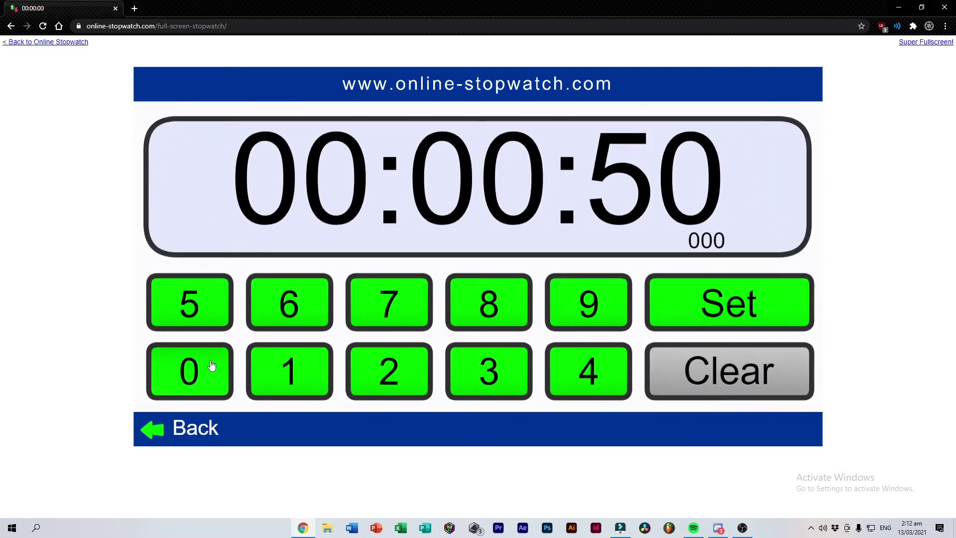
pyautogui.click(728, 302)
pyautogui.click(293, 330)
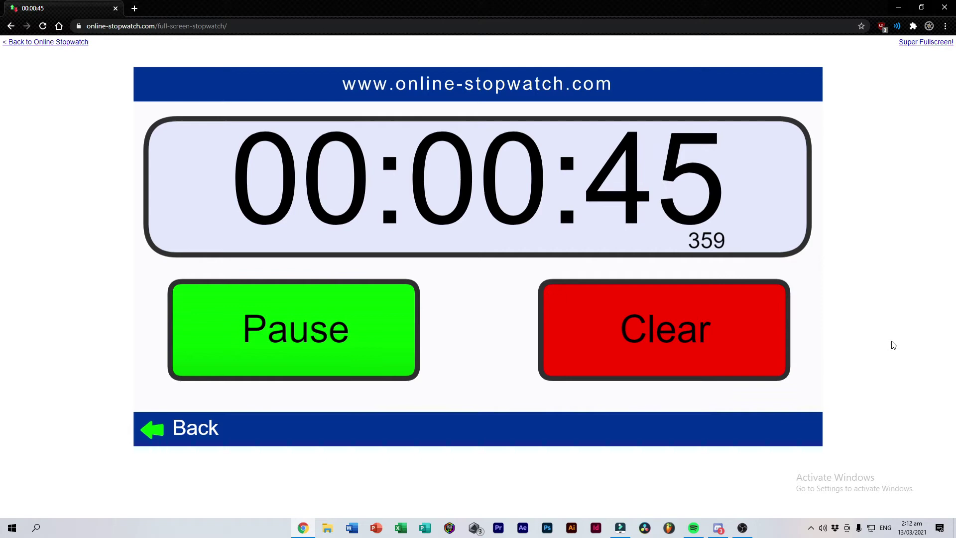
pyautogui.click(368, 354)
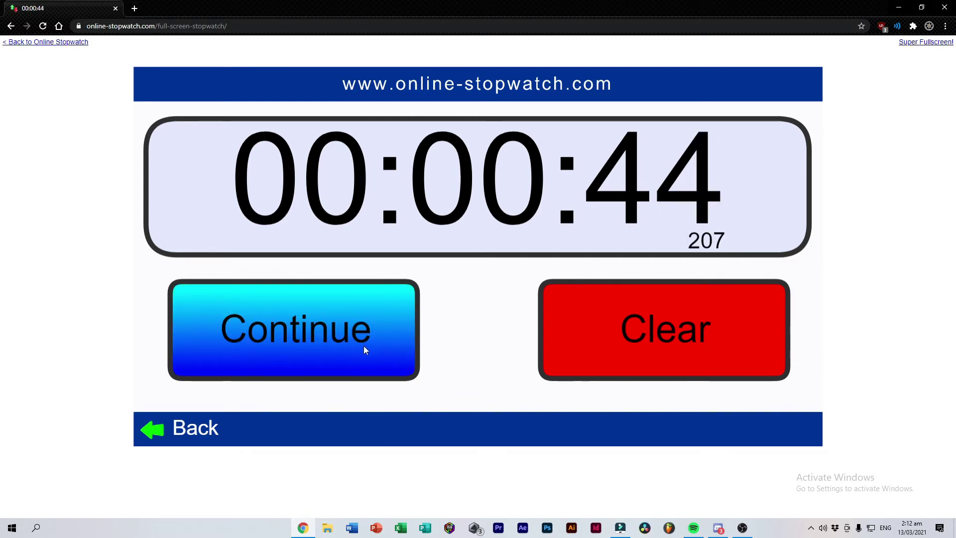
pyautogui.click(157, 429)
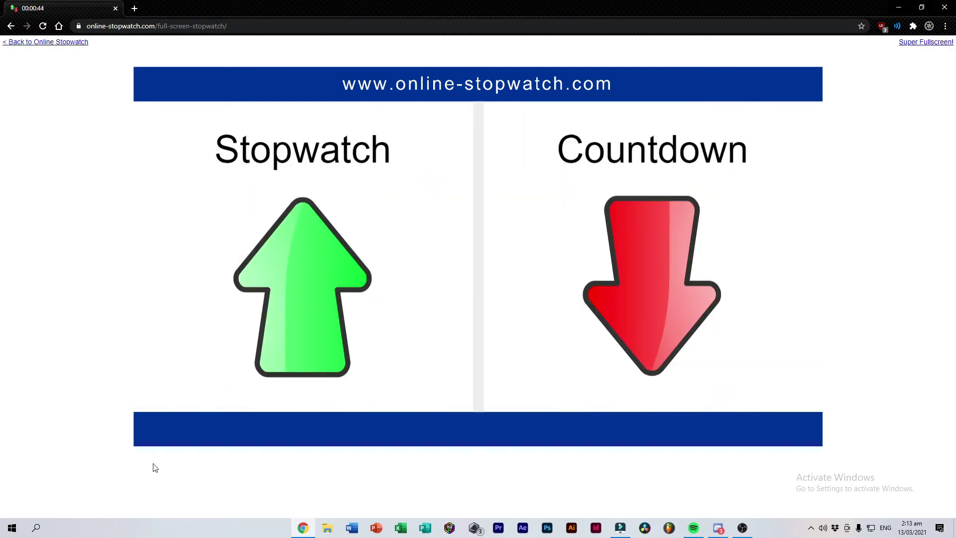
# Close the recorder, add Itachi Live Wallpaper matched to 1920x1080 60fps, and stack the stopwatch clip above.
pyautogui.click(899, 7)
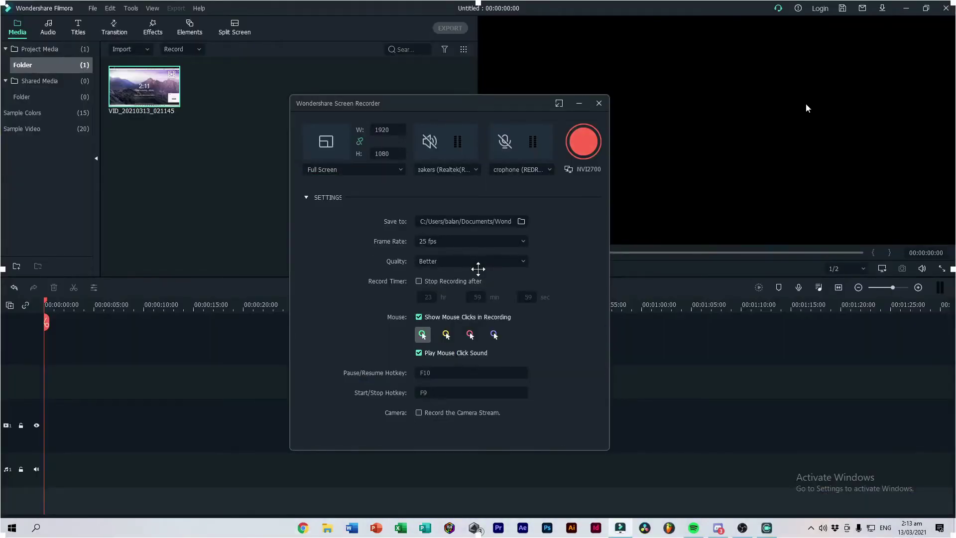
pyautogui.click(598, 104)
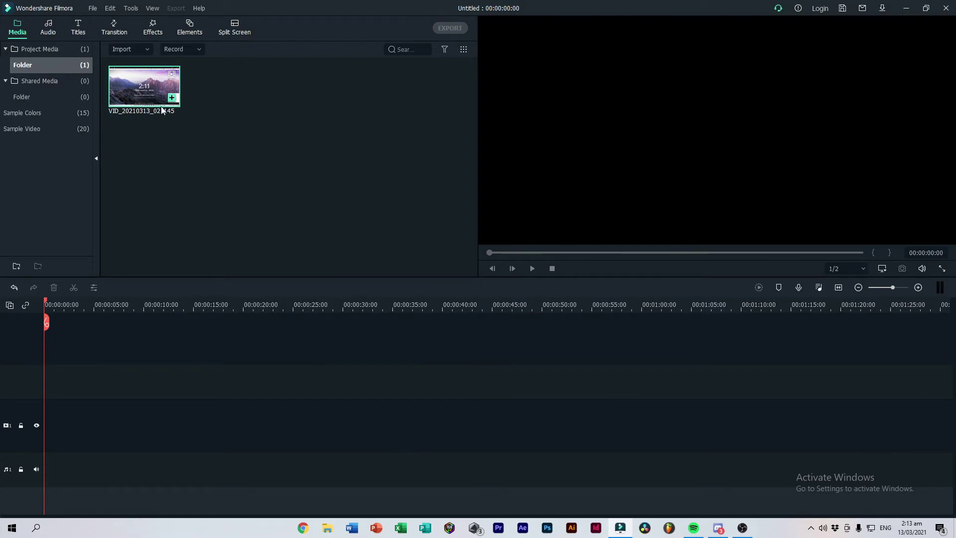
pyautogui.moveTo(145, 86)
pyautogui.moveTo(144, 86)
pyautogui.mouseDown()
pyautogui.moveTo(31, 414)
pyautogui.moveTo(46, 418)
pyautogui.mouseUp()
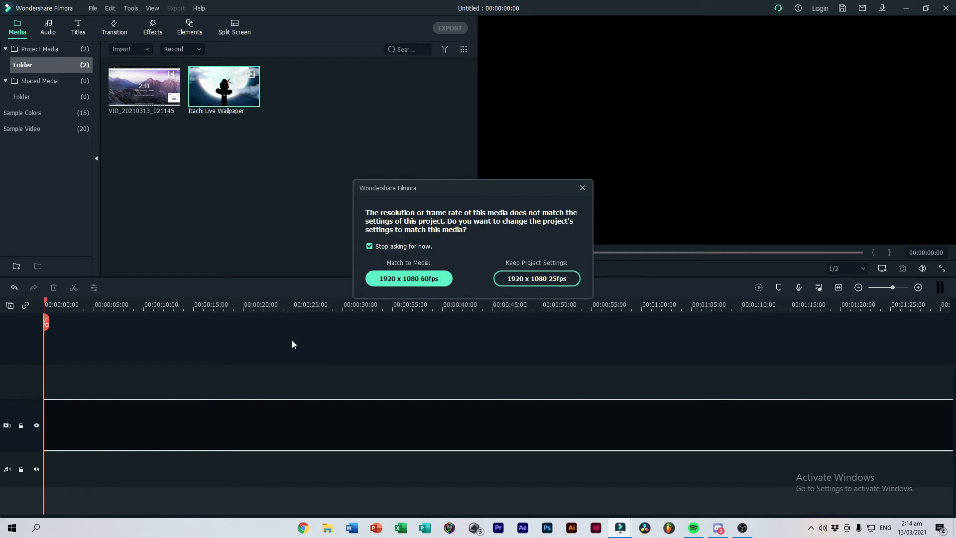
pyautogui.click(404, 278)
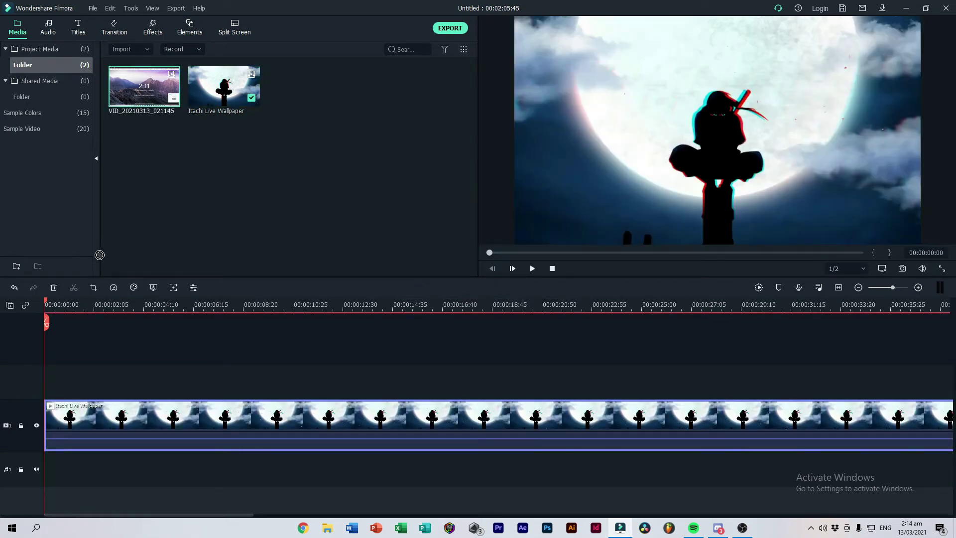
pyautogui.moveTo(143, 86)
pyautogui.mouseDown()
pyautogui.moveTo(38, 379)
pyautogui.moveTo(46, 379)
pyautogui.mouseUp()
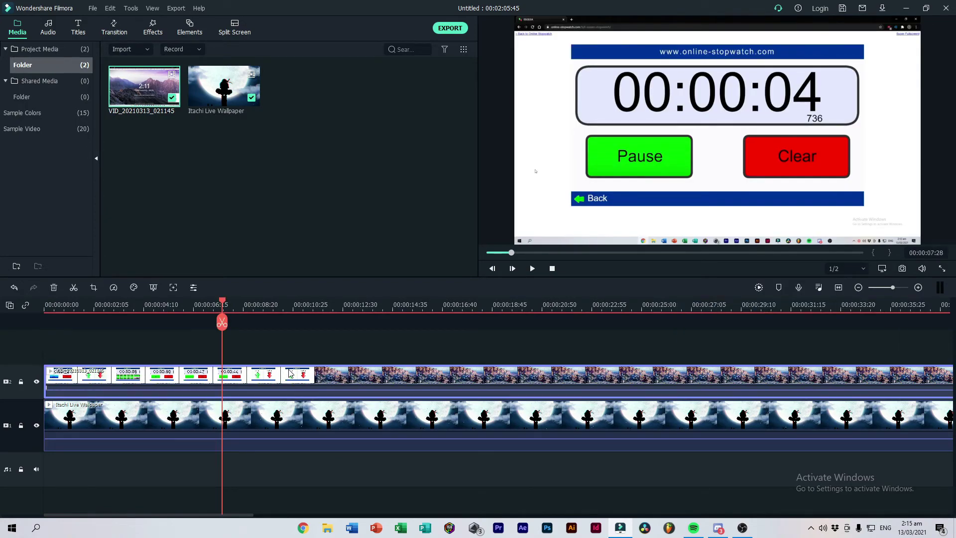
# Open Crop and Zoom on the stopwatch clip and drag the crop box over the timer digits.
pyautogui.rightClick(290, 374)
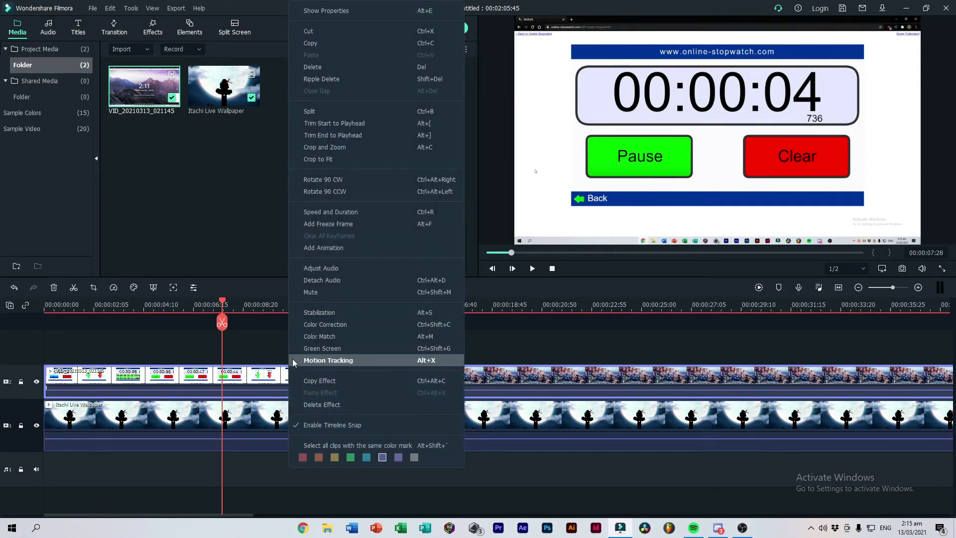
pyautogui.click(337, 149)
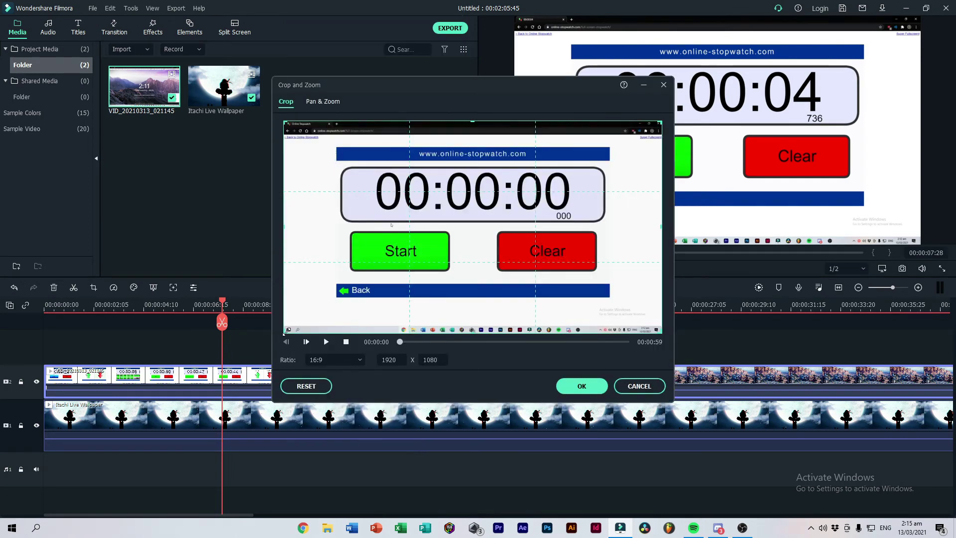
pyautogui.moveTo(287, 331); pyautogui.dragTo(502, 211)
pyautogui.moveTo(557, 150); pyautogui.dragTo(359, 177)
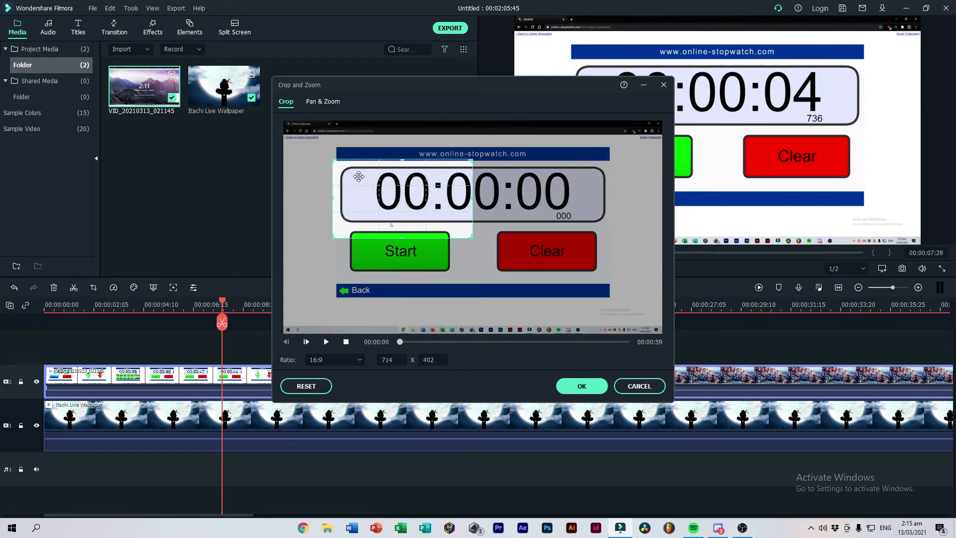
pyautogui.moveTo(335, 236); pyautogui.dragTo(344, 243)
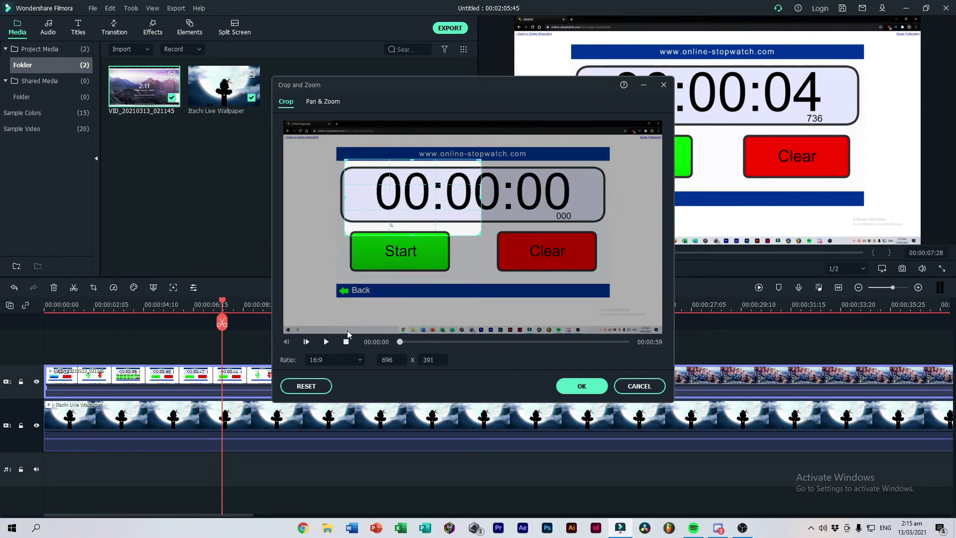
# Switch the crop ratio to Custom and resize the box to about 1360 × 295 around the digits.
pyautogui.click(348, 362)
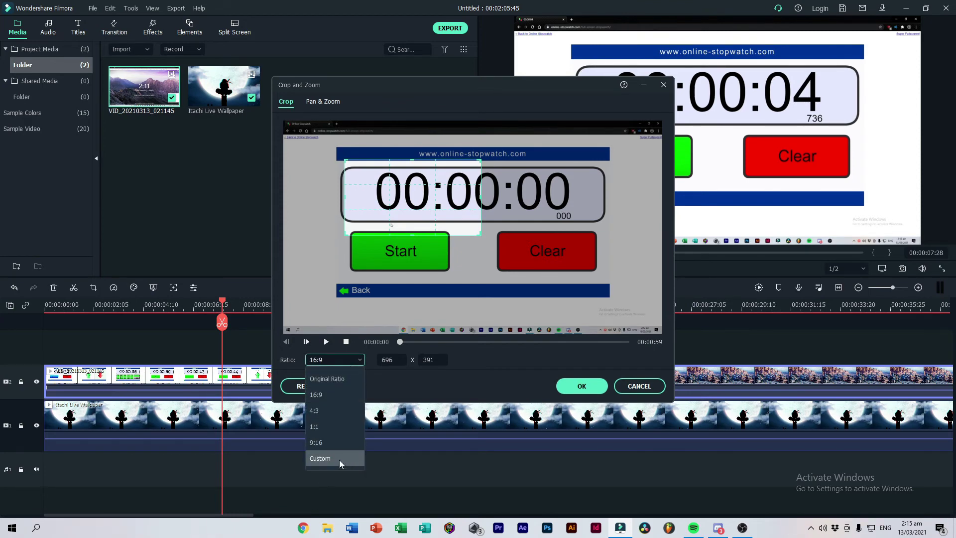
pyautogui.click(339, 460)
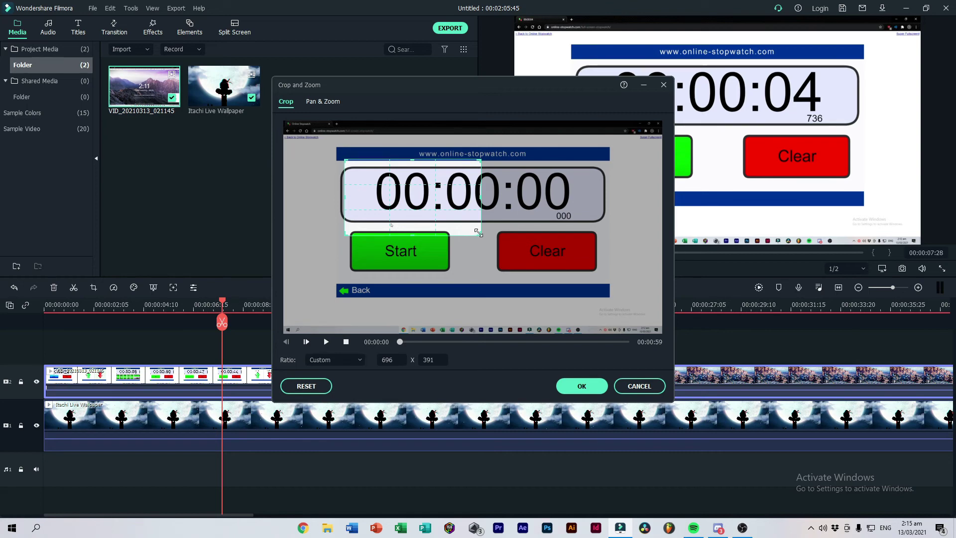
pyautogui.moveTo(478, 233); pyautogui.dragTo(610, 226)
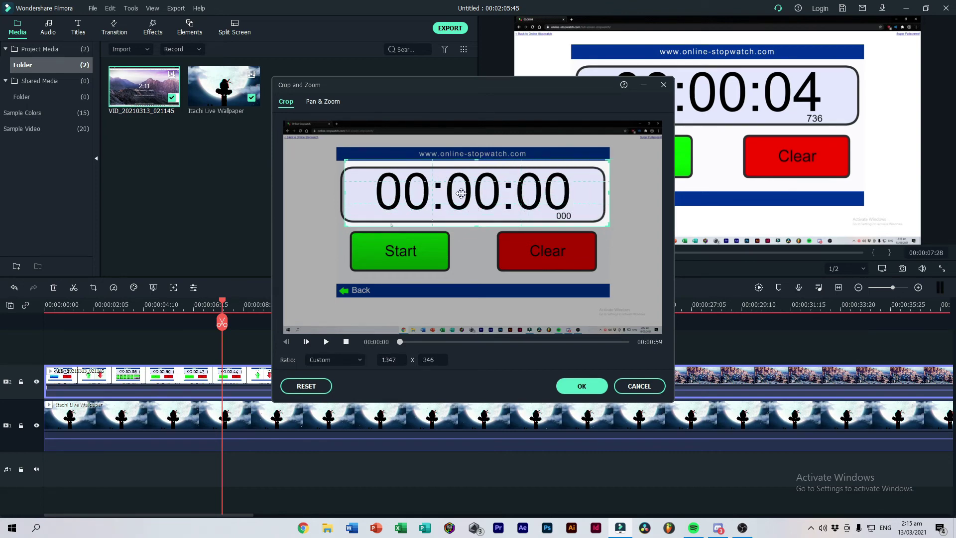
pyautogui.moveTo(346, 162); pyautogui.dragTo(334, 161)
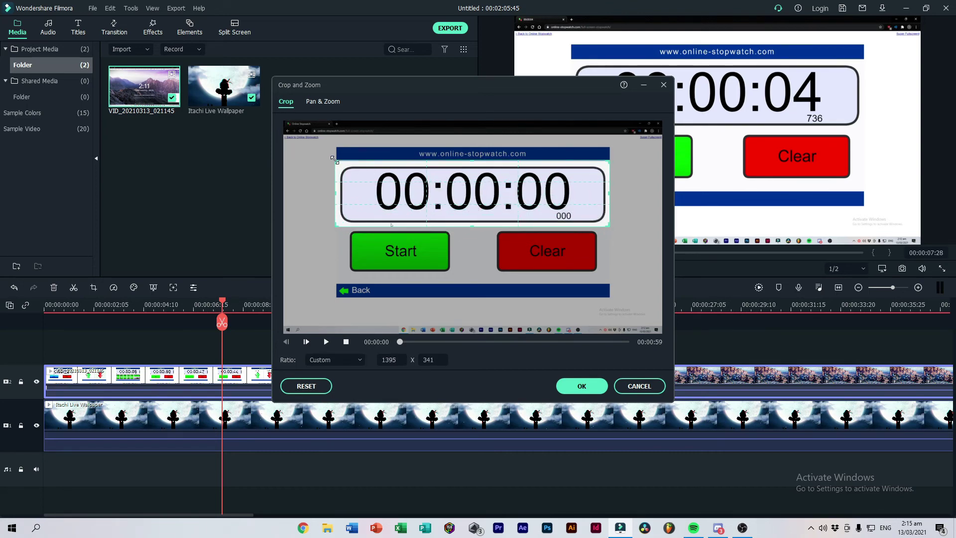
pyautogui.moveTo(474, 168); pyautogui.dragTo(488, 166)
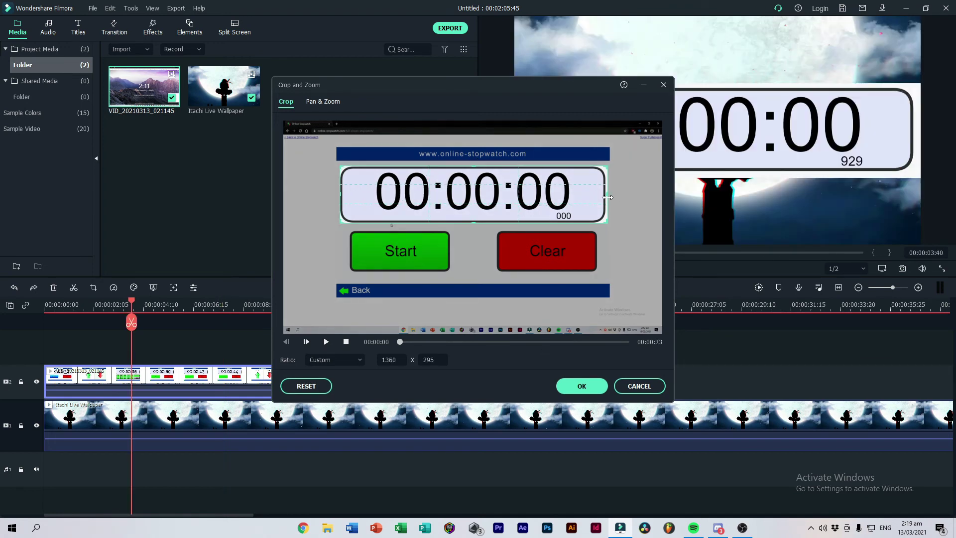
# Apply the crop and scale the stopwatch overlay down into the moon video's bottom-right corner.
pyautogui.click(582, 385)
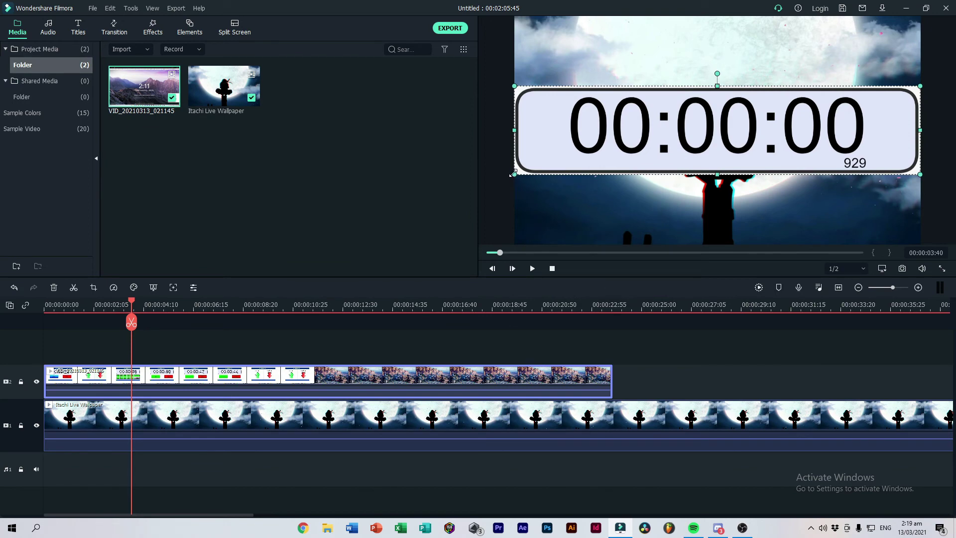
pyautogui.moveTo(512, 175)
pyautogui.mouseDown()
pyautogui.moveTo(760, 119)
pyautogui.moveTo(778, 213)
pyautogui.mouseUp()
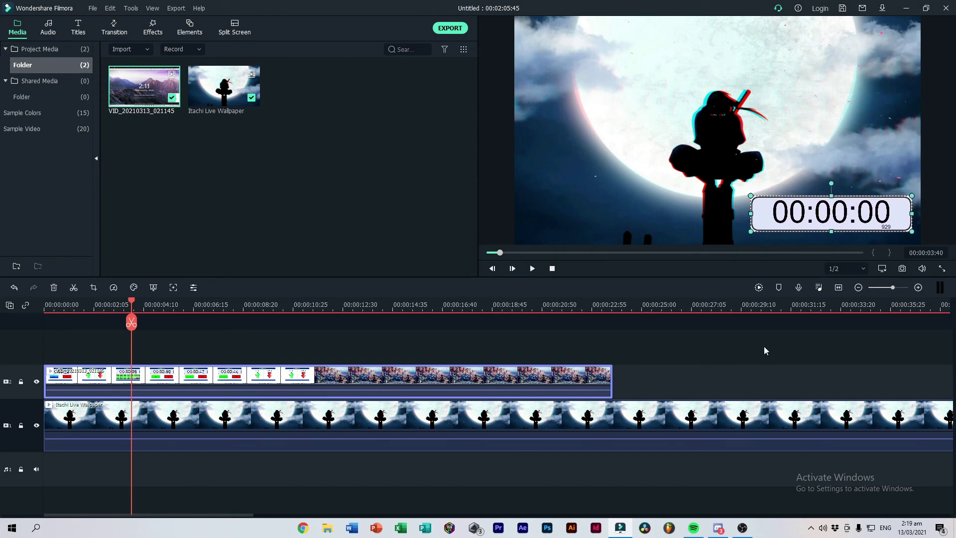